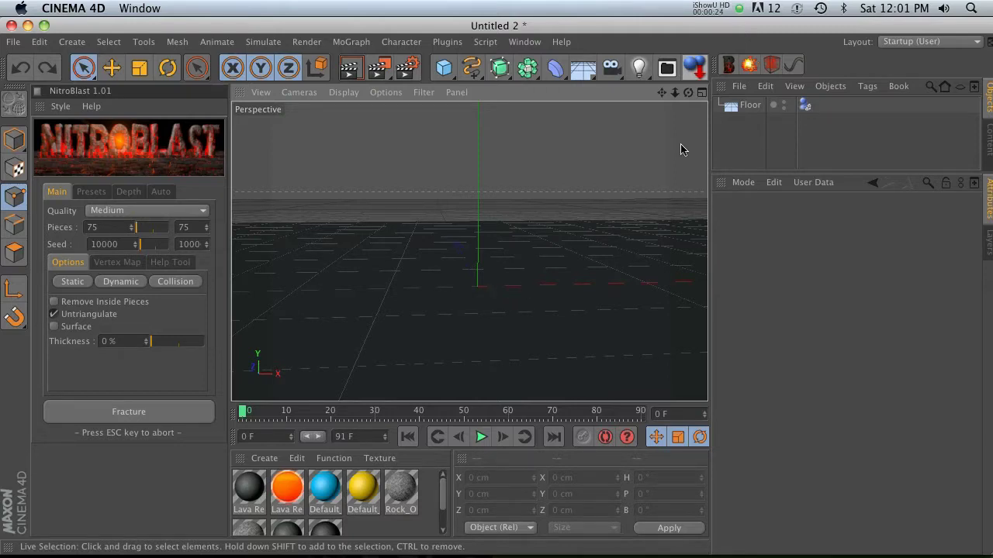
- Add a NitroBlast SplineBreak object and a Text spline, and nest the Text under the SplineBreak
click(793, 70)
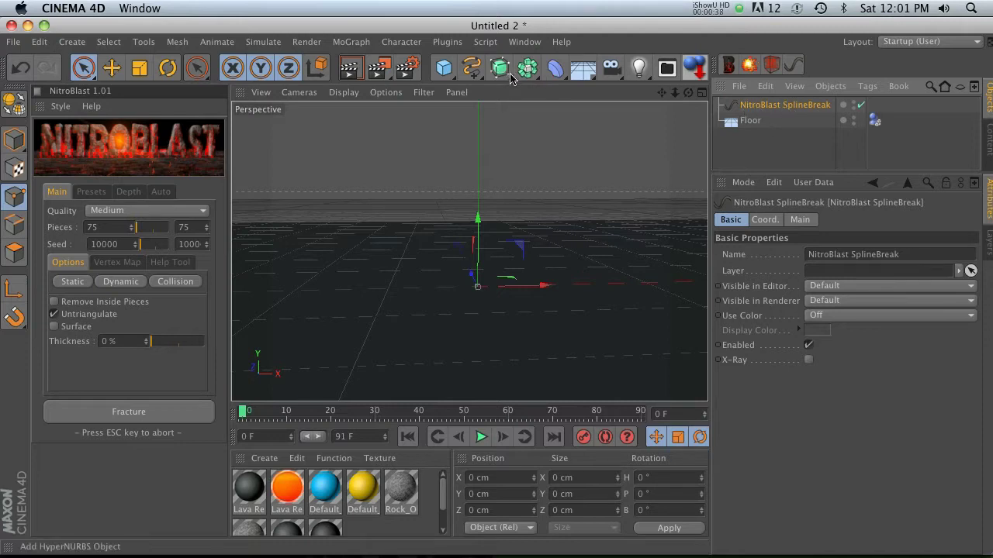
mouse_move(471, 67)
mouse_down()
mouse_move(479, 184)
mouse_move(527, 229)
mouse_move(527, 200)
mouse_up()
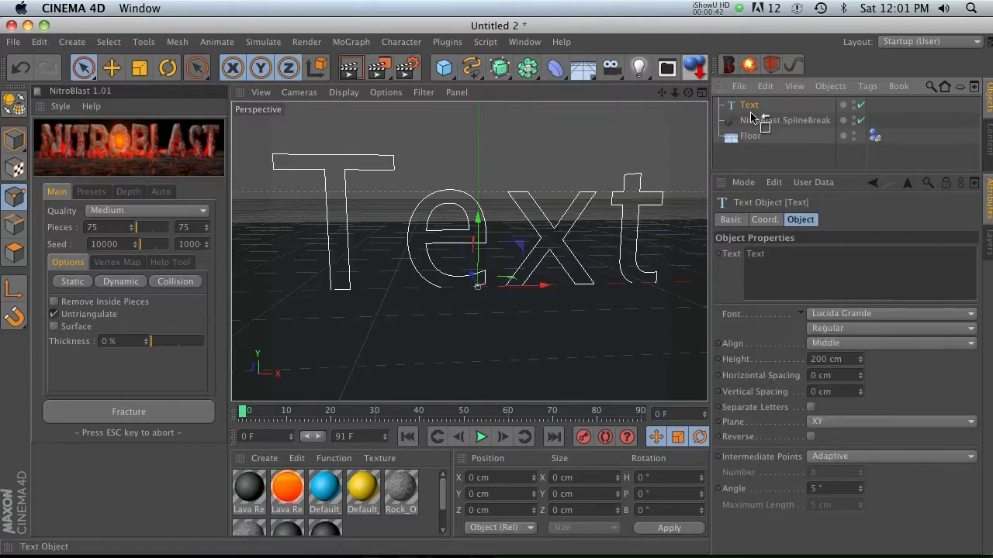
drag(752, 117, 759, 122)
click(780, 105)
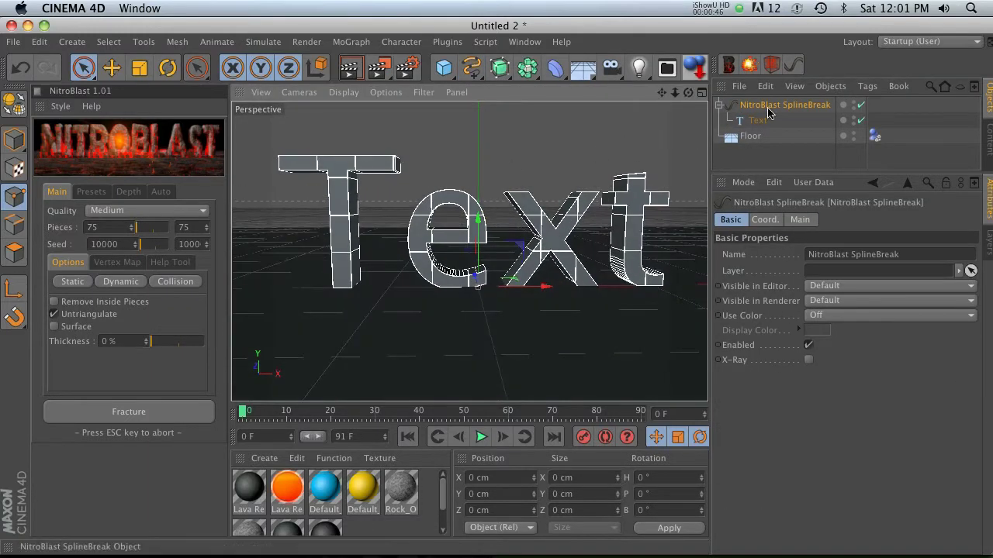
- Apply a Collider Body tag to the NitroBlast SplineBreak, turn its Dynamic option on, and show its collision settings
alt+drag(535, 249, 542, 273)
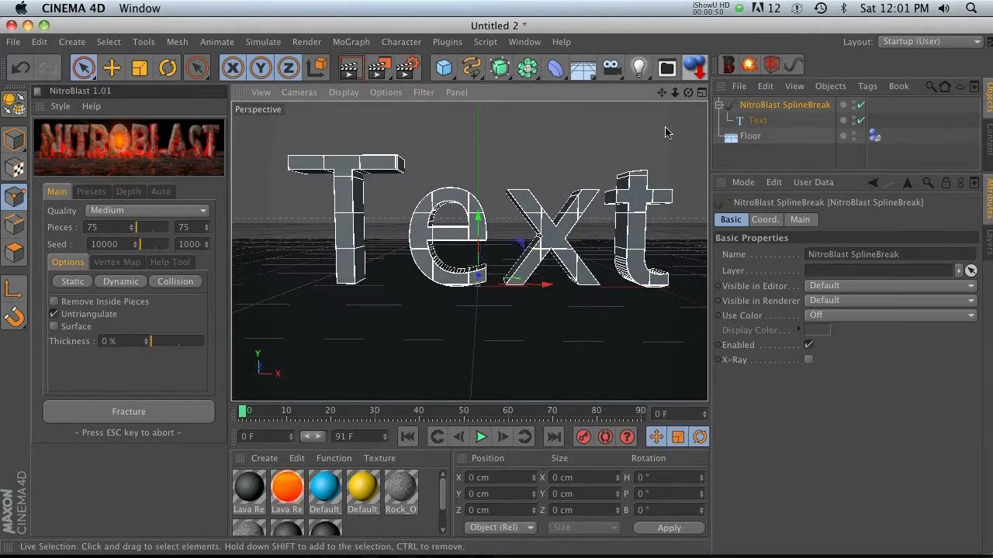
drag(662, 93, 642, 94)
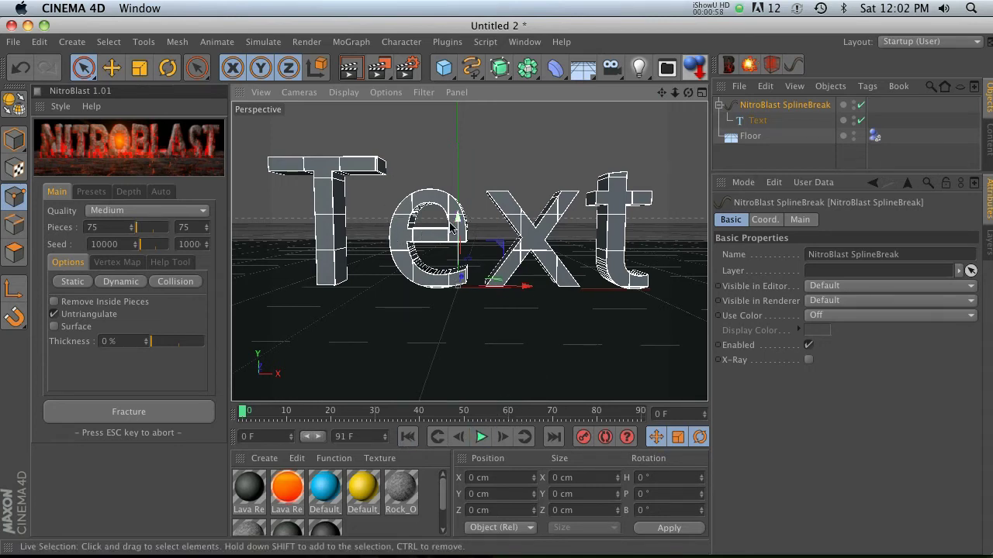
alt+drag(454, 215, 472, 202)
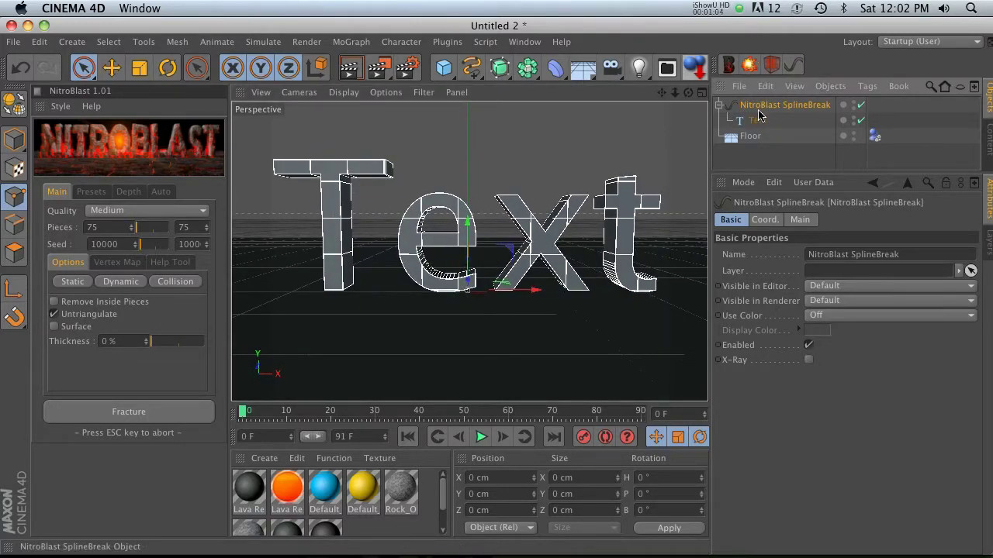
right_click(757, 114)
mouse_move(852, 137)
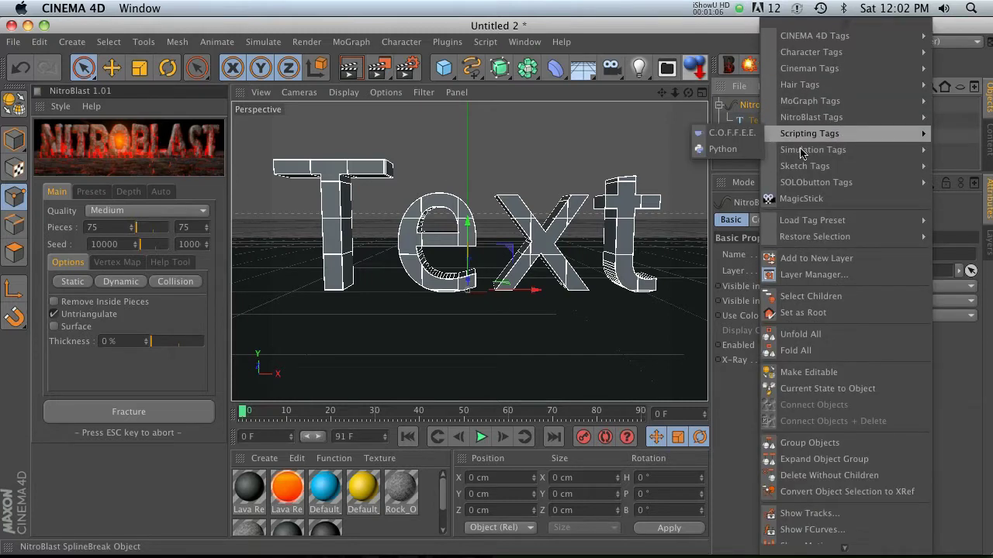
mouse_move(806, 152)
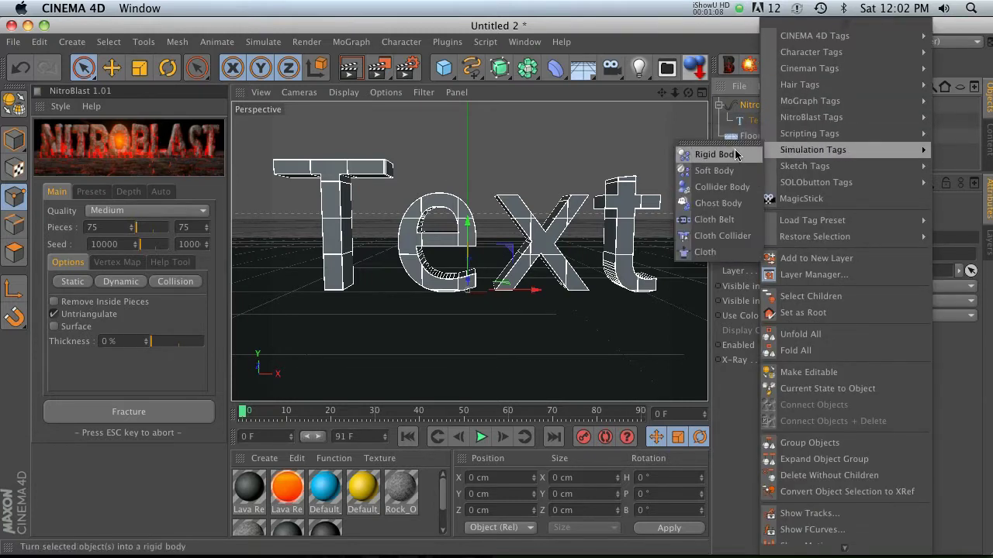
click(722, 187)
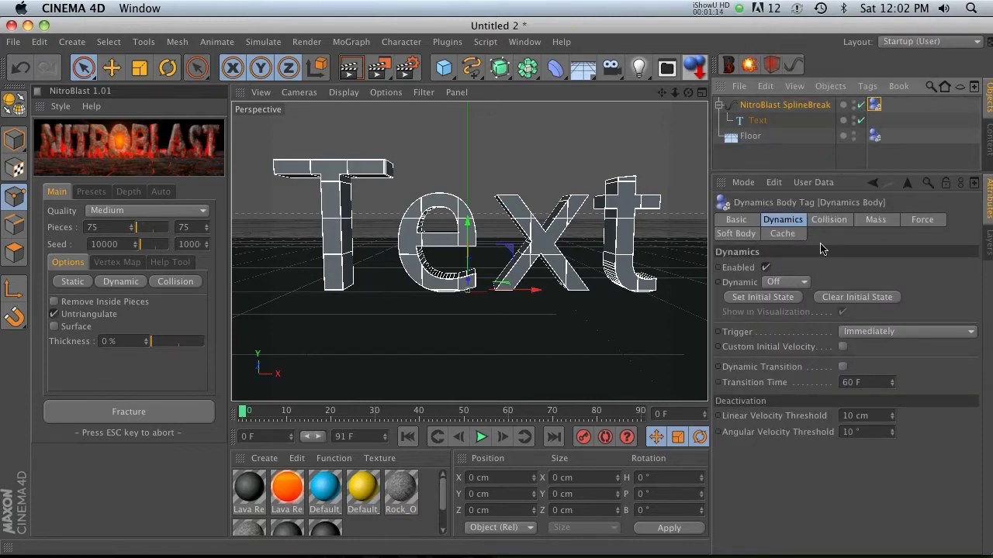
click(795, 282)
click(783, 299)
click(836, 220)
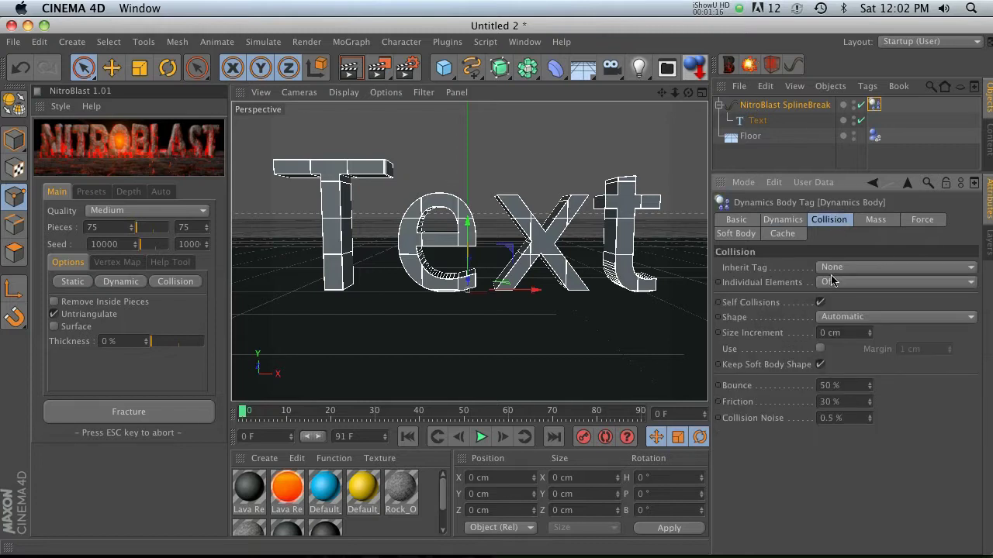
- Play the dynamics simulation twice from the first frame to check how the text behaves, and rewind it
click(480, 437)
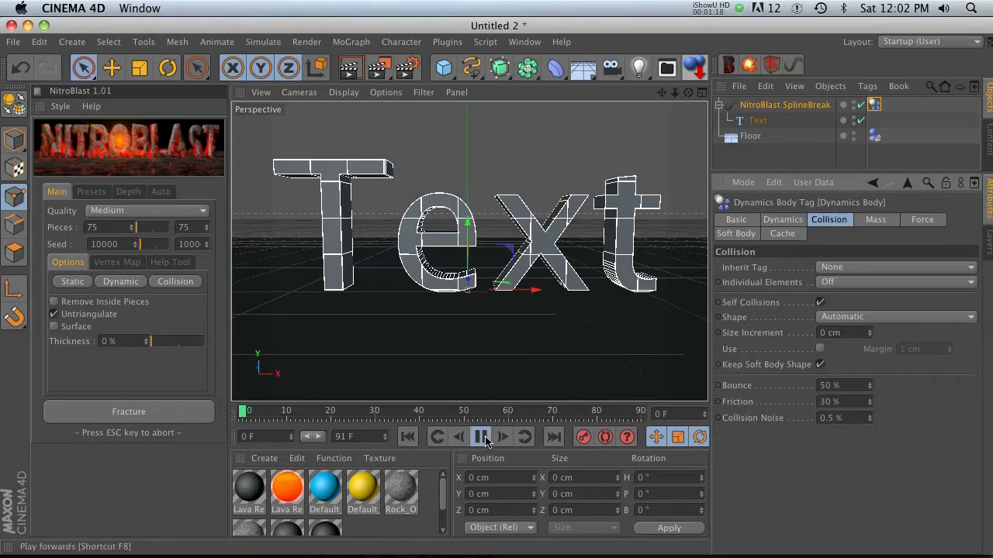
click(483, 437)
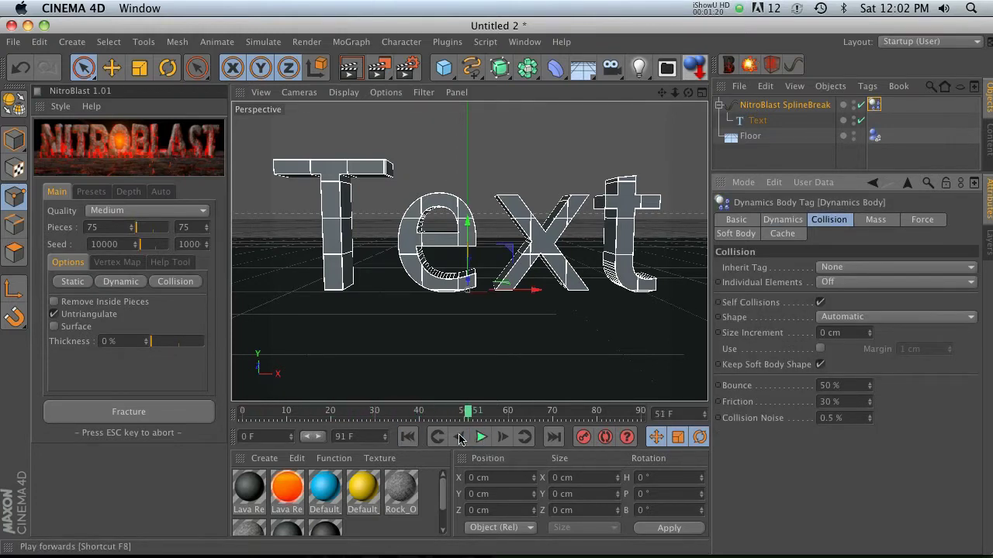
click(407, 437)
click(480, 438)
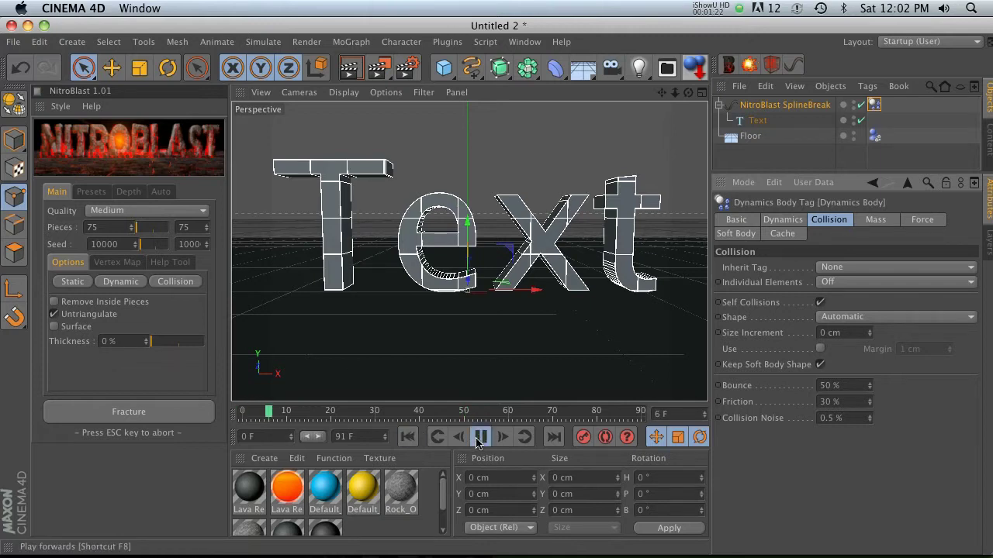
click(480, 438)
click(408, 438)
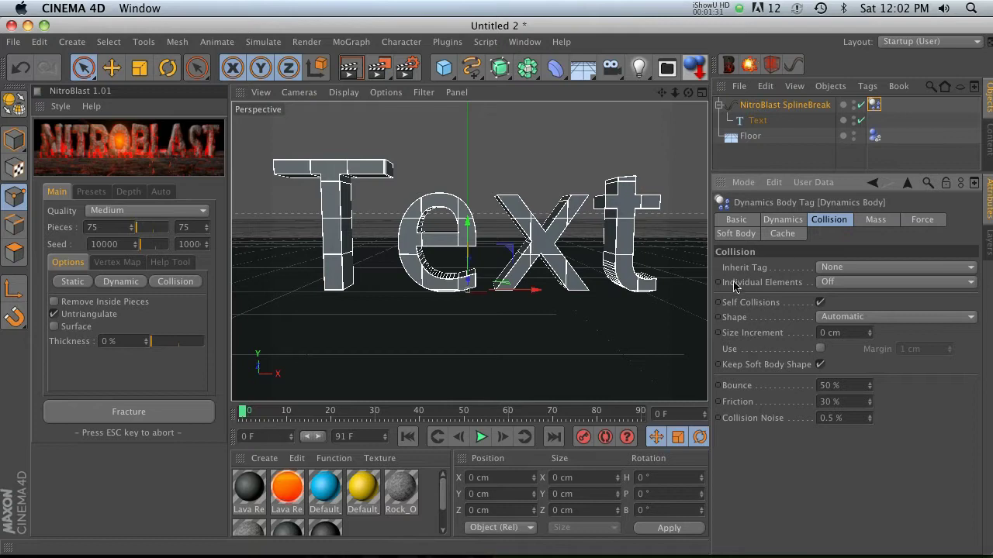
- Set the body tag's Individual Elements to All and test the simulation from the first frame, returning to the start
click(834, 284)
click(837, 346)
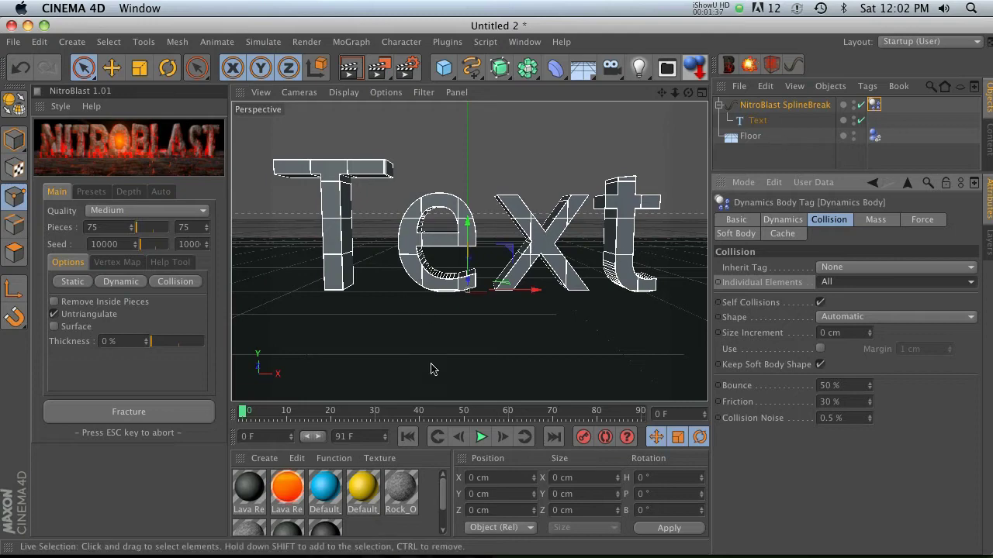
click(480, 437)
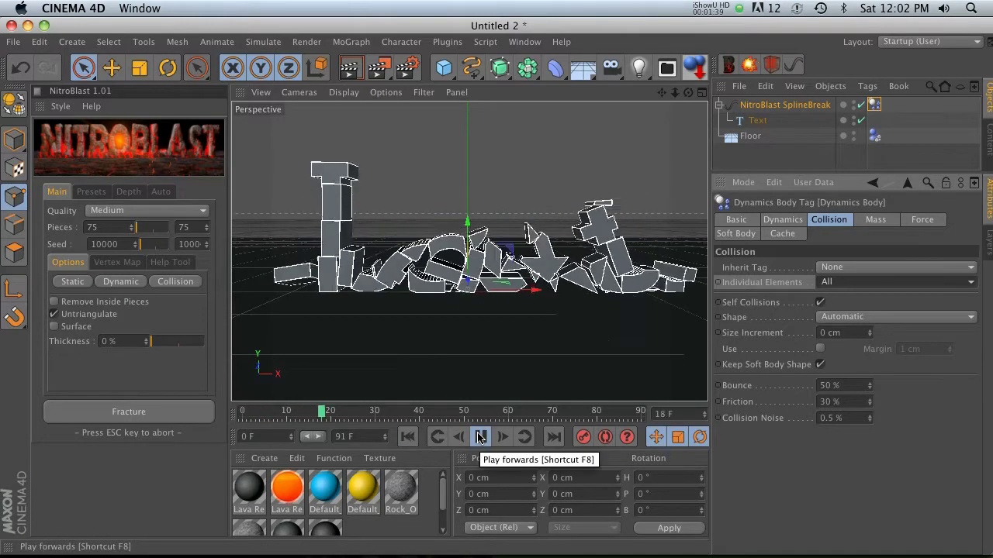
click(480, 436)
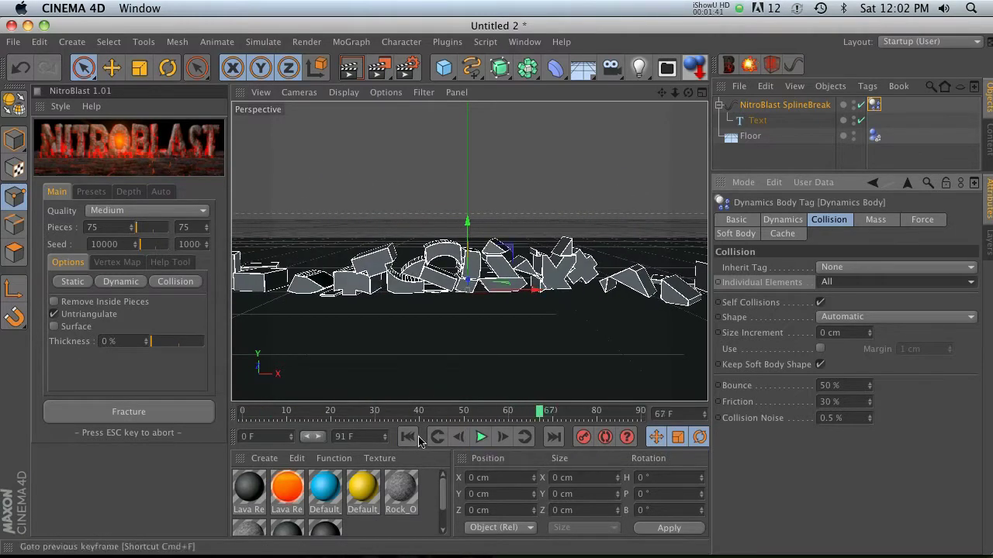
click(408, 437)
key(F8)
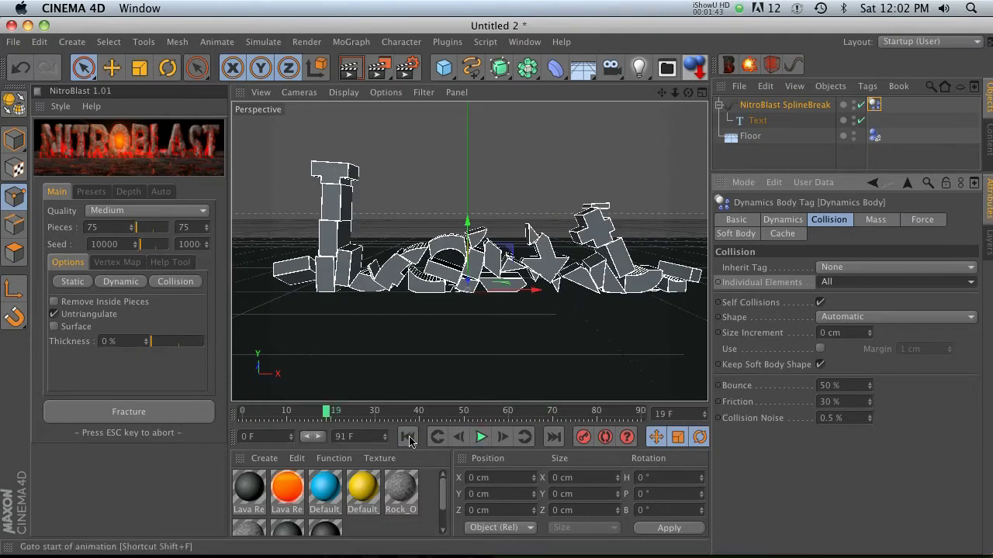
click(408, 437)
- Select the NitroBlast SplineBreak and display its main settings
click(784, 105)
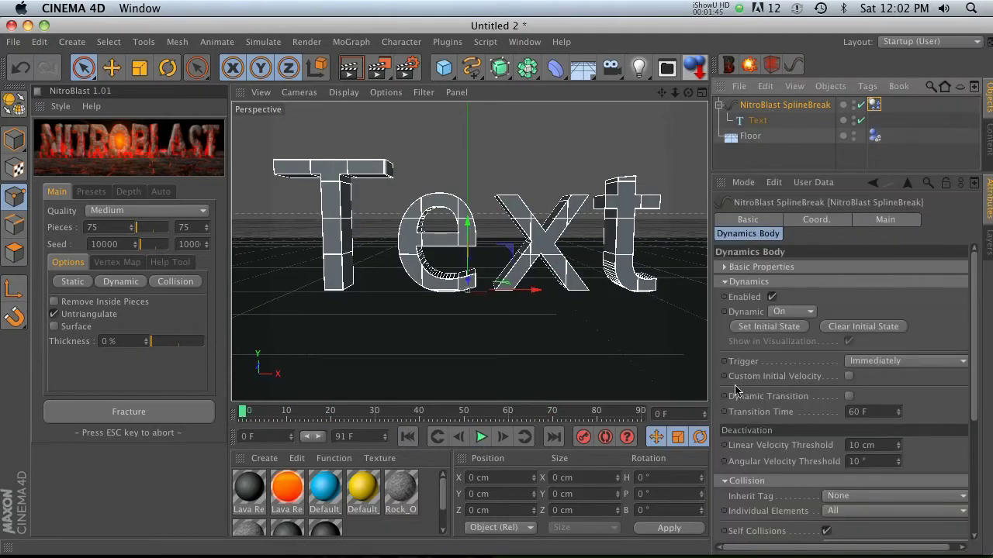
click(725, 267)
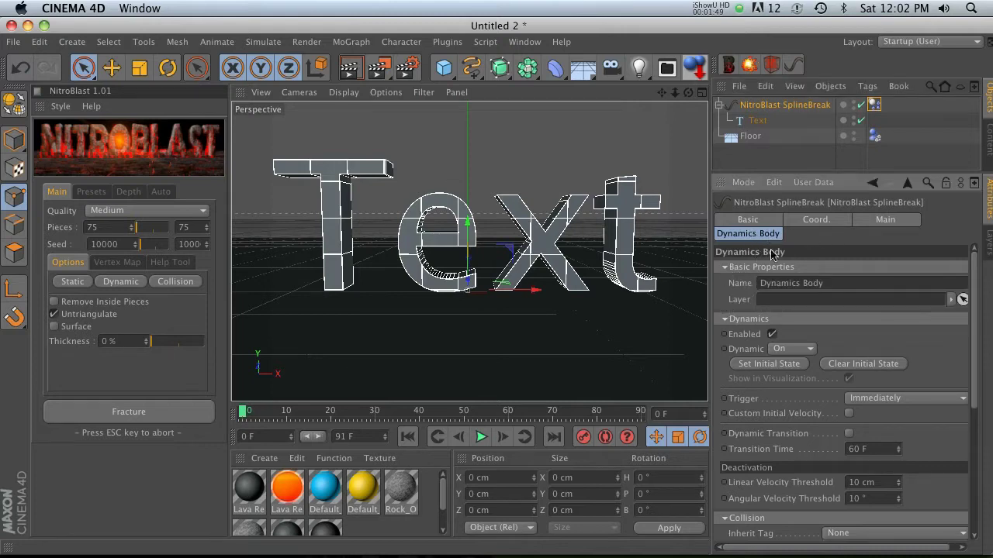
click(885, 220)
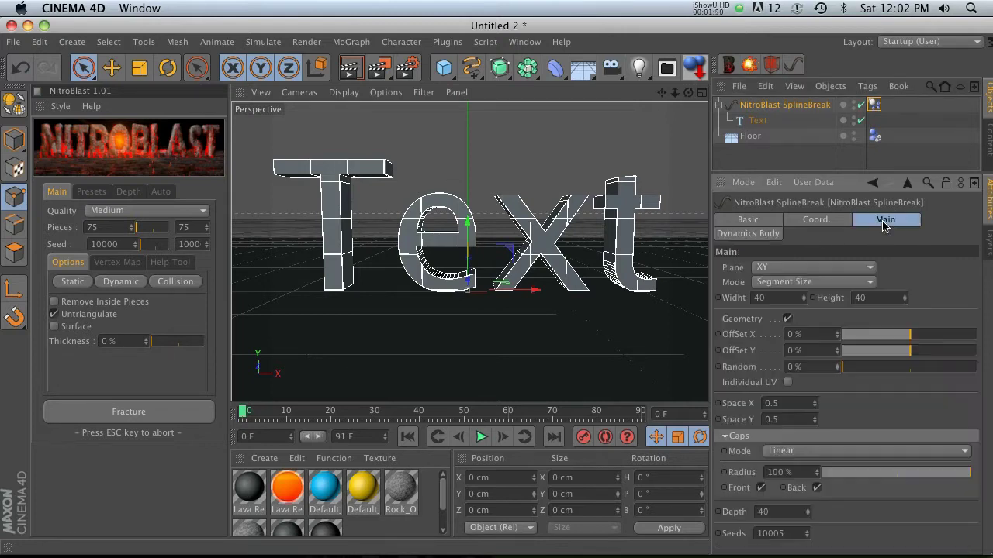
- Switch the SplineBreak mode to Segment Number, with a width of 16 and a height of 11
click(785, 283)
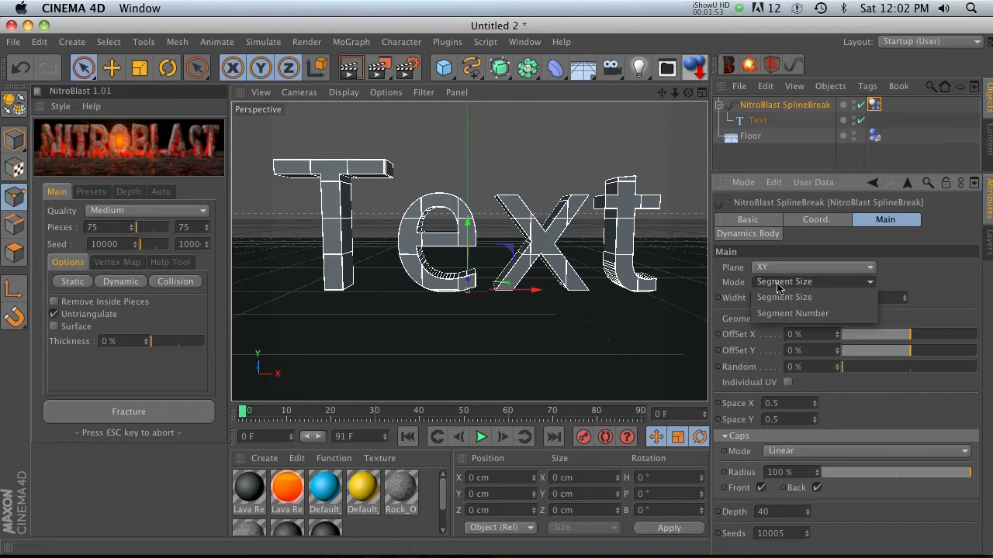
click(792, 313)
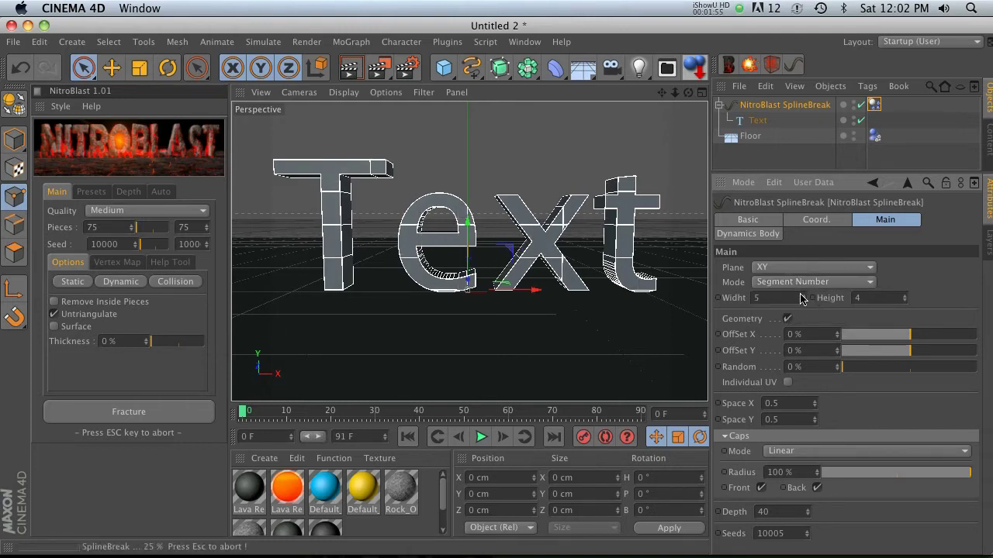
drag(801, 295, 803, 300)
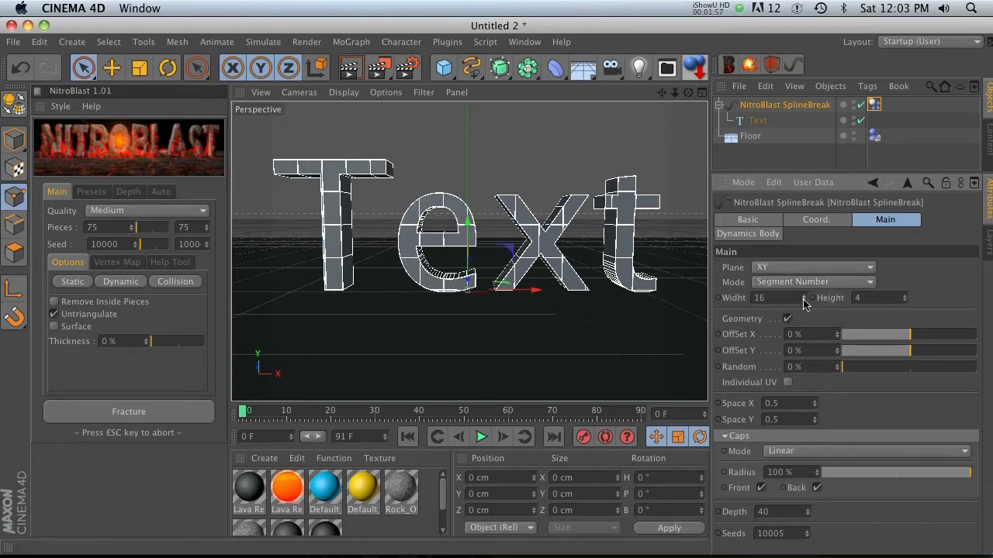
drag(904, 301, 880, 304)
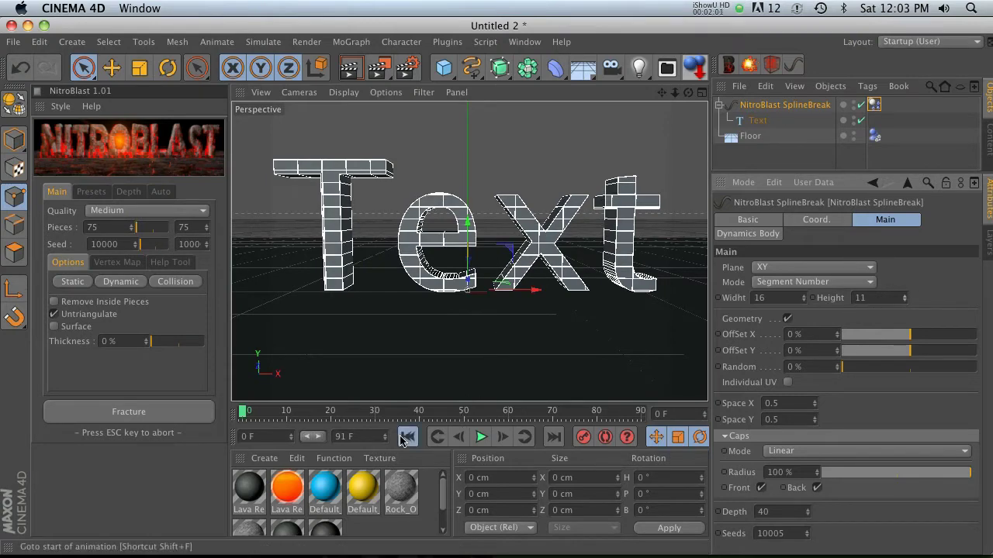
- Play the collapse of the more finely segmented text and rewind to frame 0
click(481, 437)
click(481, 437)
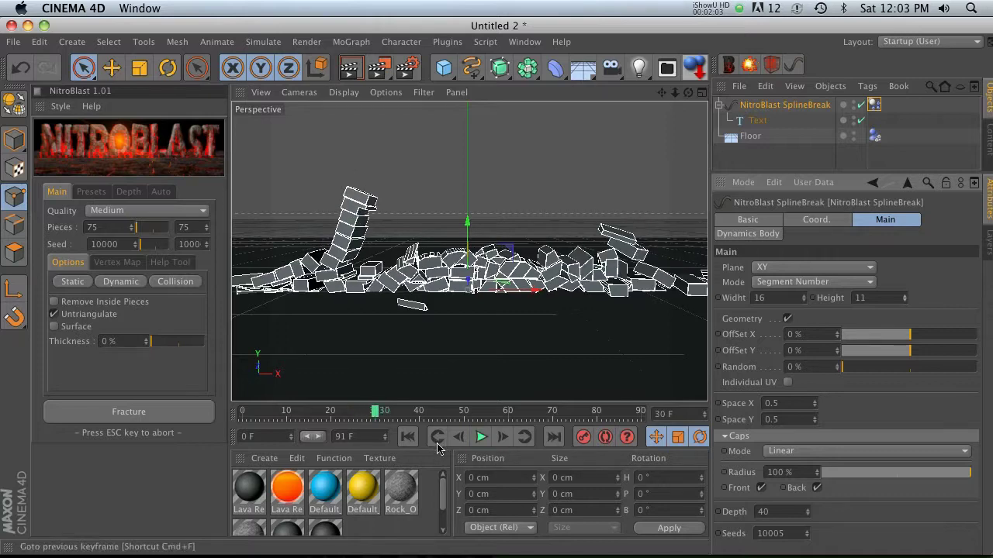
click(407, 436)
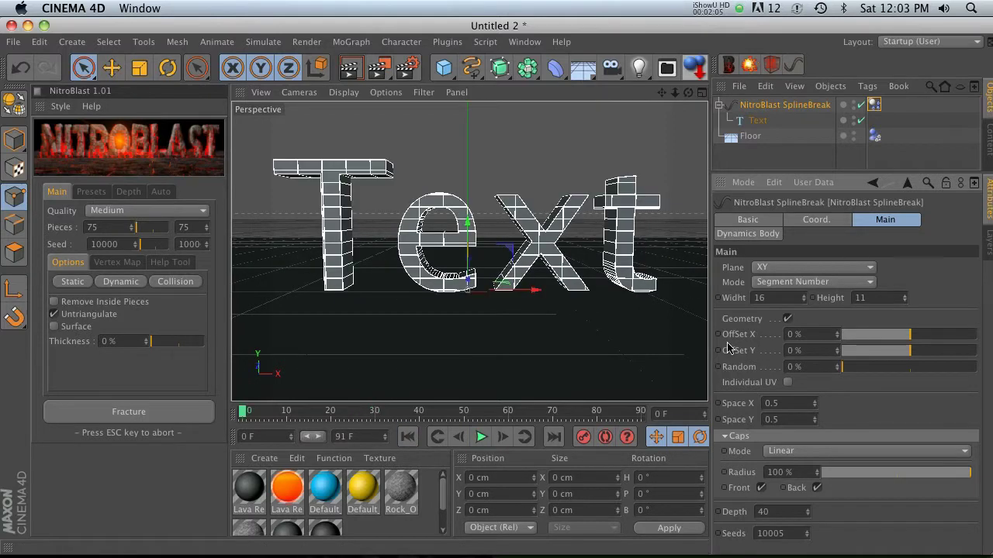
- Switch the SplineBreak mode to Segment Size and set OffSet X to 55 %
click(931, 339)
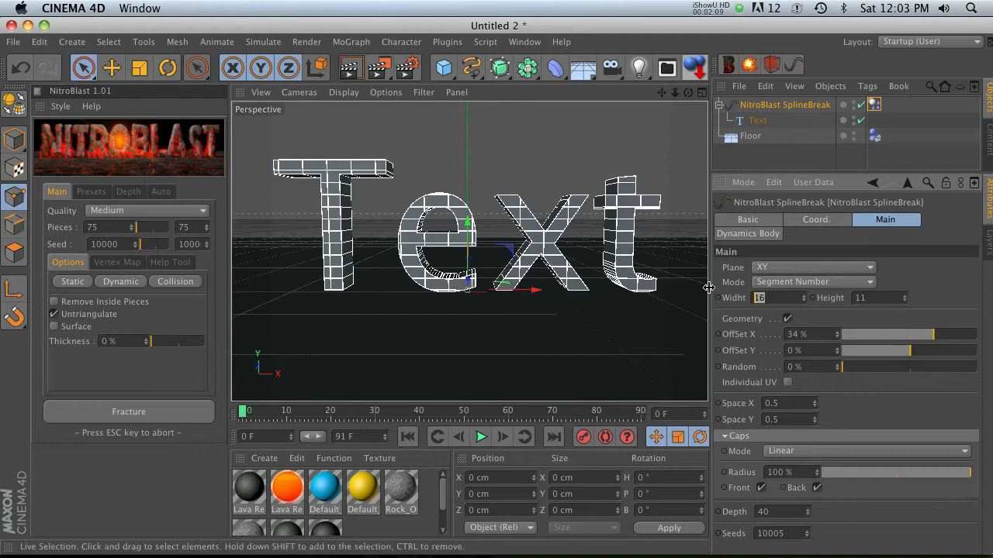
click(813, 283)
click(818, 297)
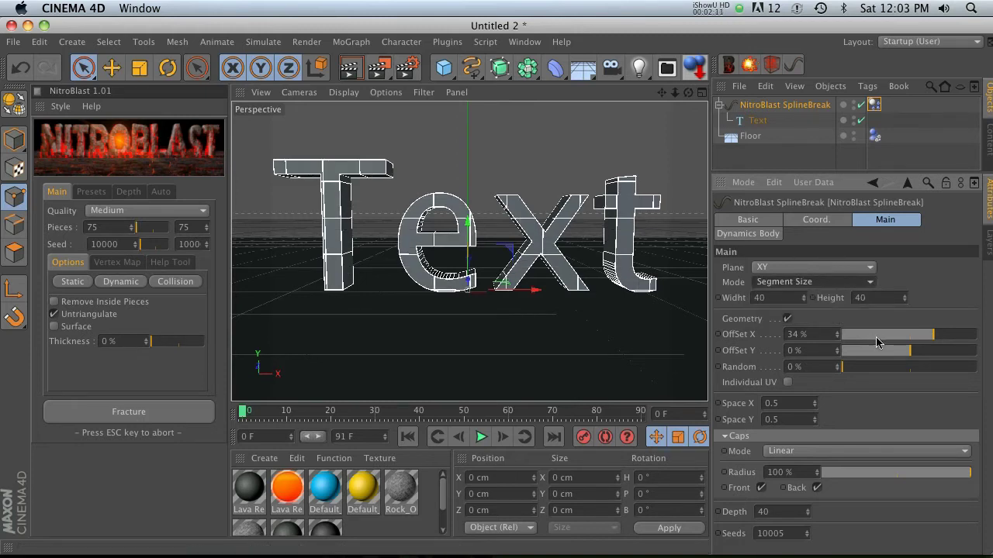
mouse_move(930, 339)
mouse_down()
mouse_move(901, 339)
mouse_move(947, 339)
mouse_up()
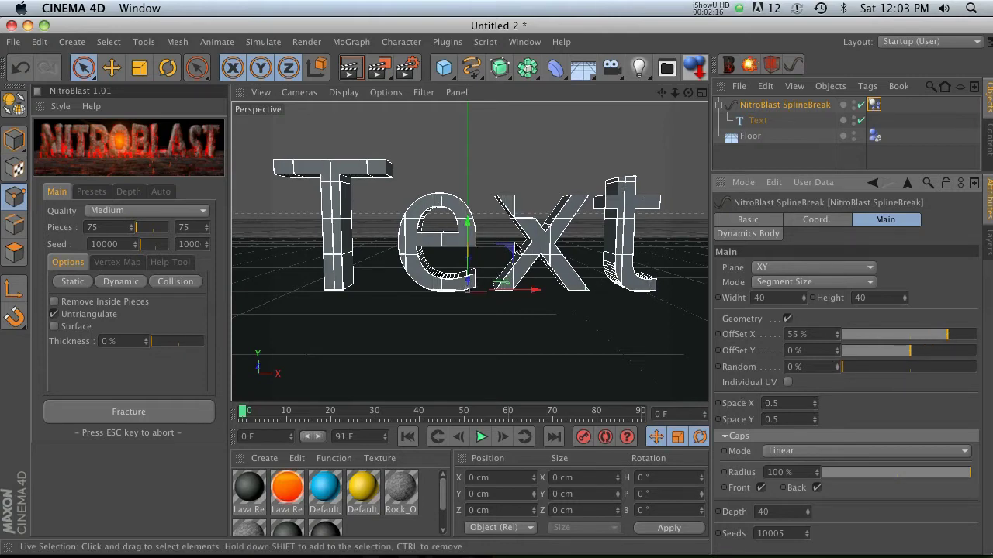
- Render close-up views of the letter "e" to examine the gaps between its segments
scroll(440, 232, up, 10)
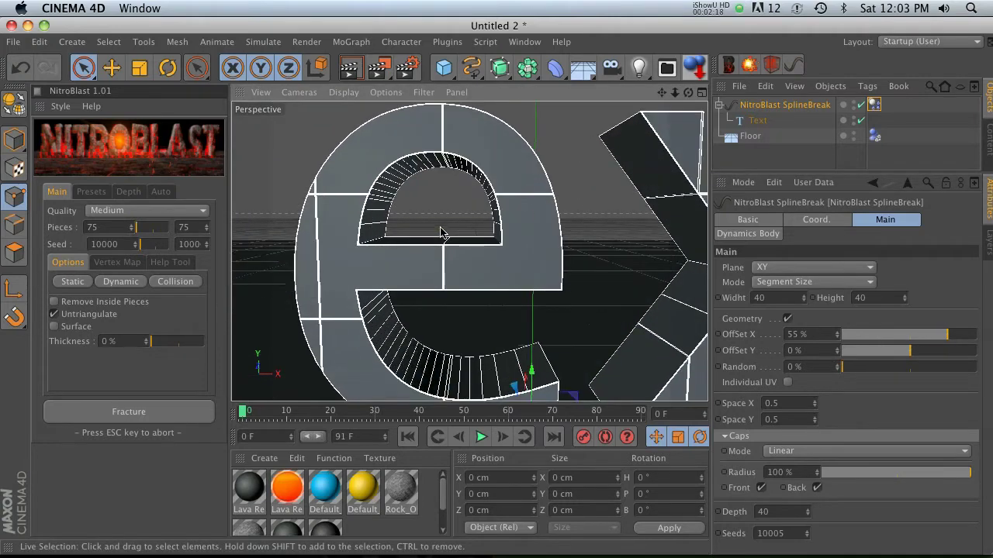
scroll(441, 232, up, 3)
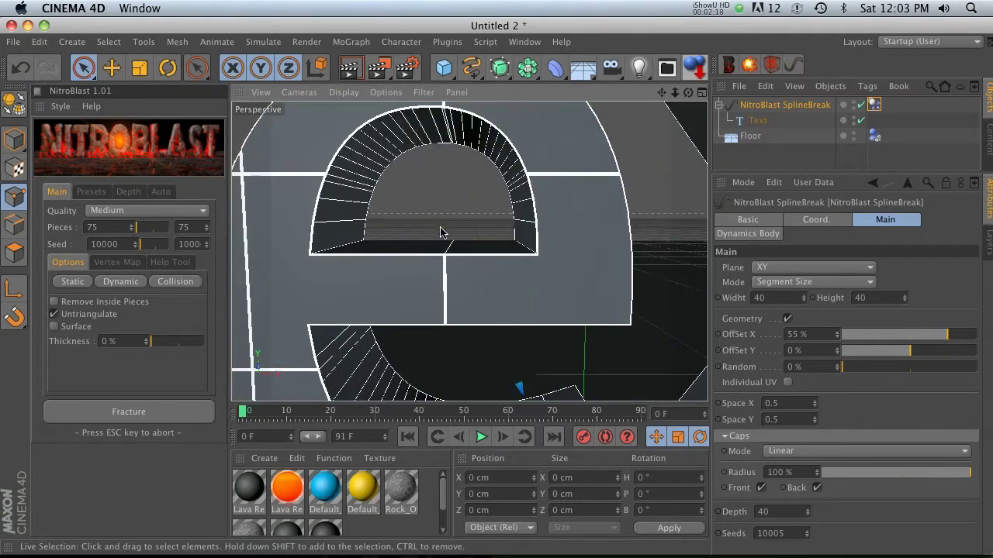
click(350, 68)
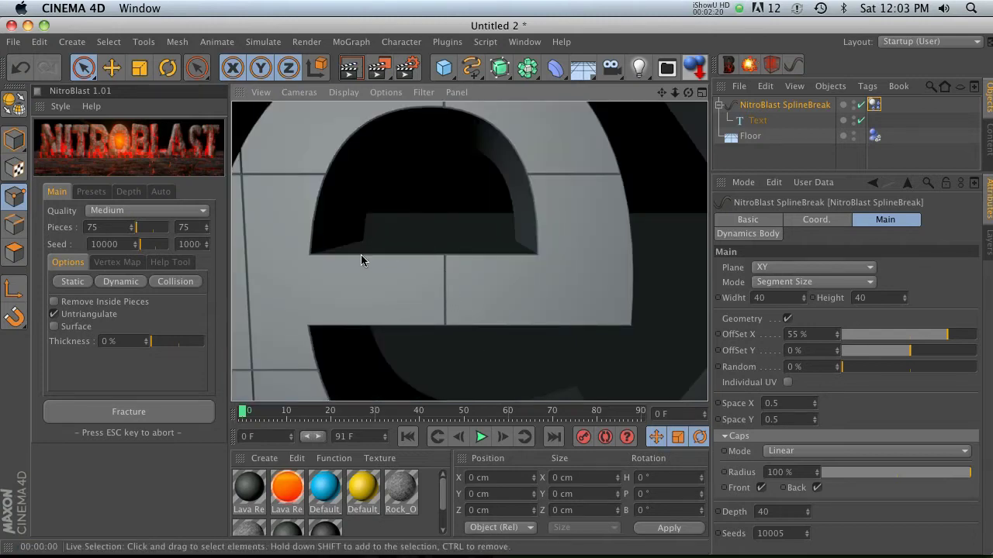
scroll(434, 275, down, 4)
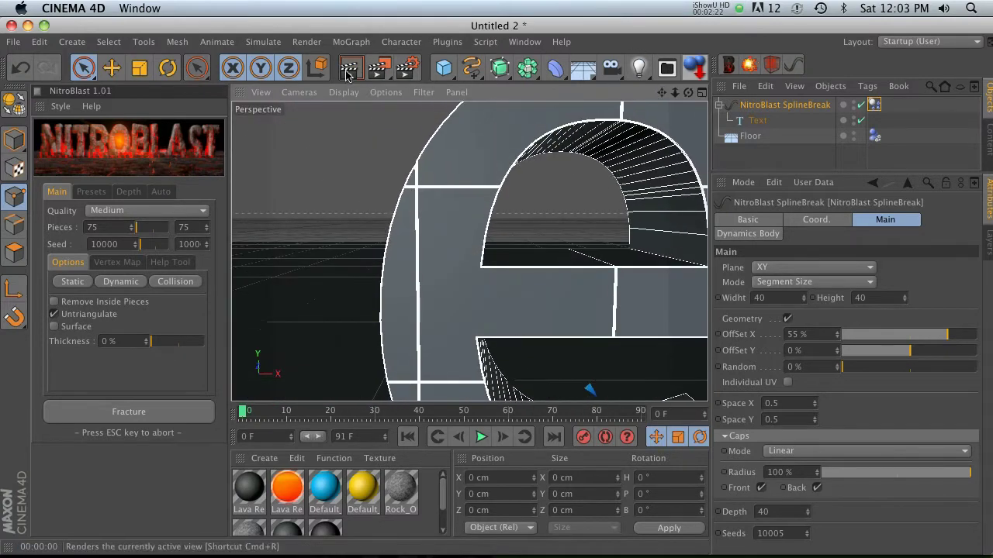
click(348, 69)
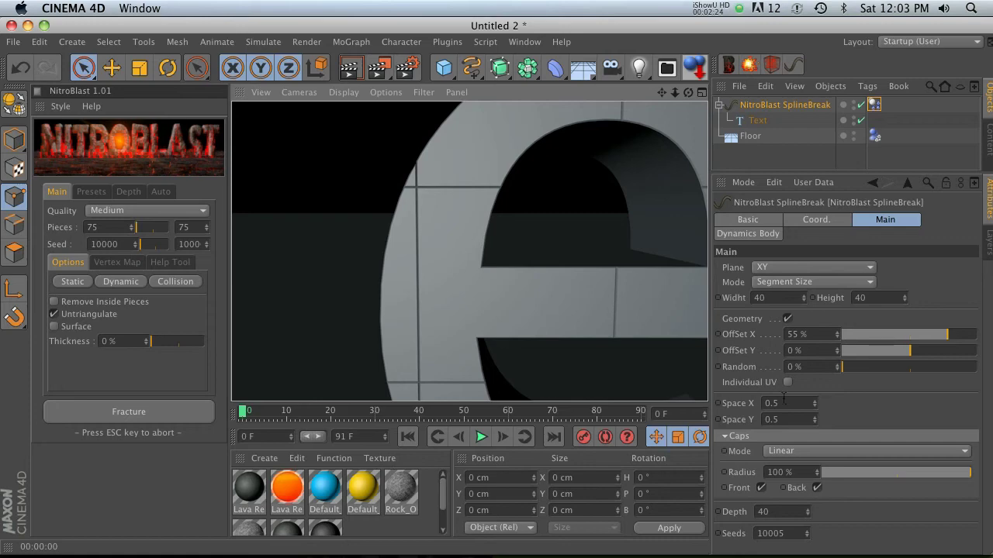
- Set the SplineBreak's Space X and Space Y to 0 to close the gaps between segments
text(0)
key(Tab)
text(00)
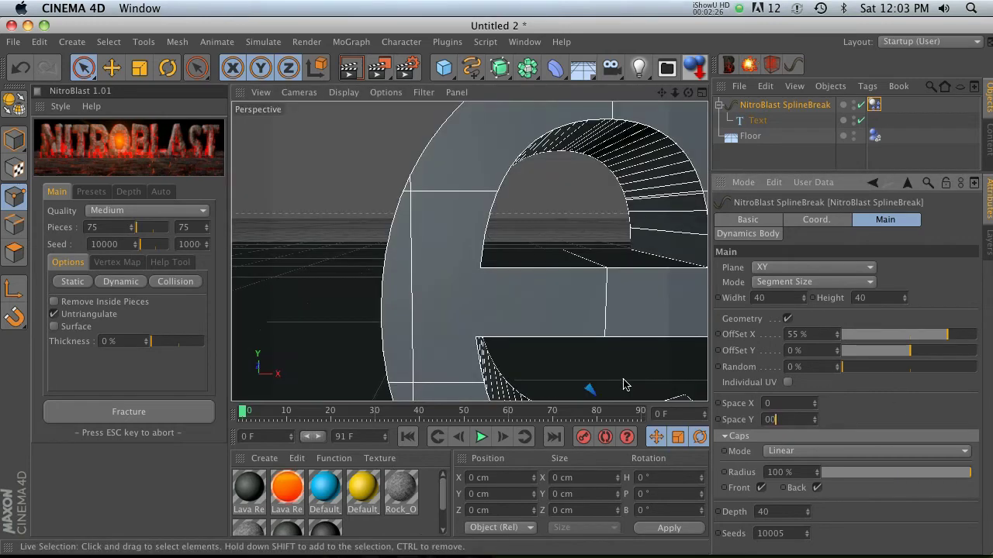
- Bring the whole text into view, play the collapse of the gapless segments and rewind to frame 0
scroll(525, 258, down, 3)
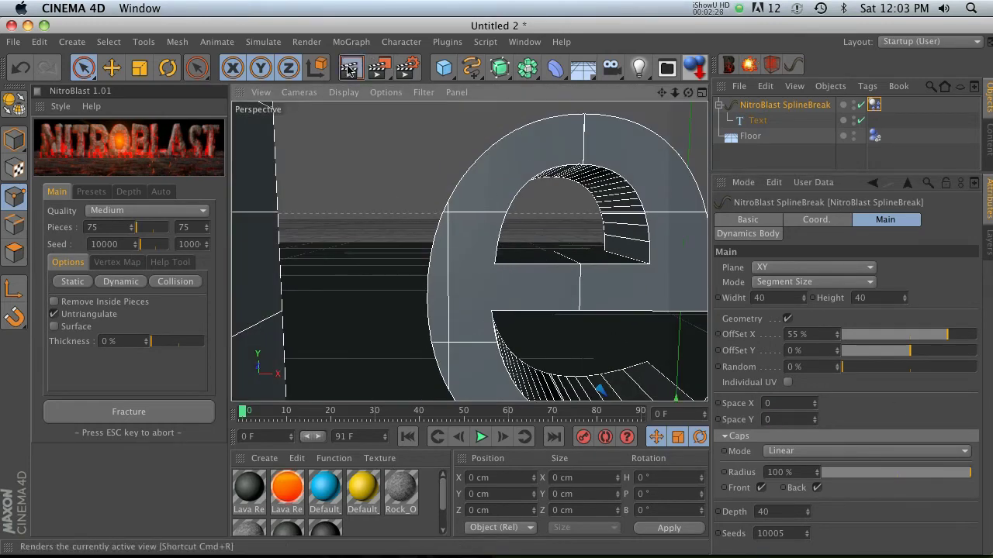
scroll(454, 306, down, 4)
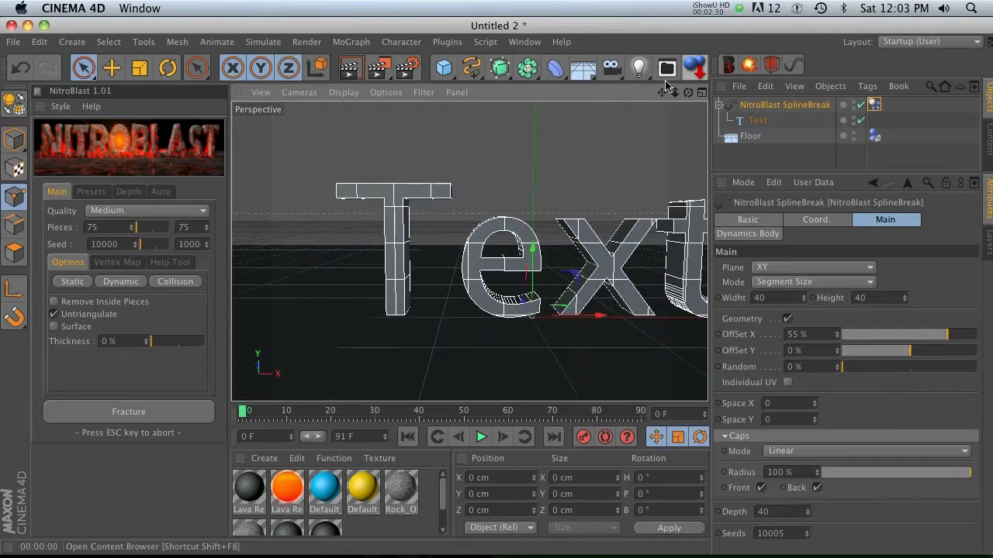
drag(662, 92, 594, 87)
click(479, 438)
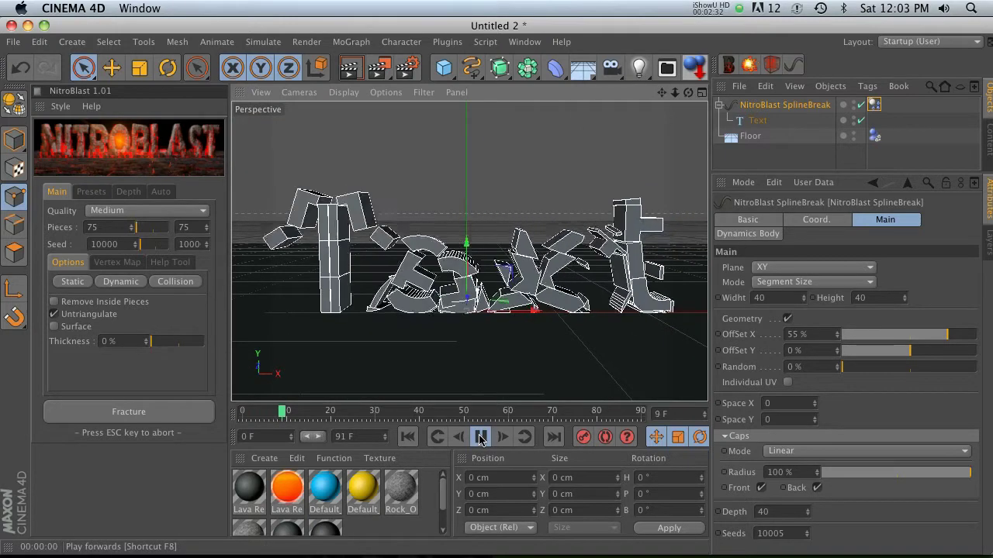
click(407, 436)
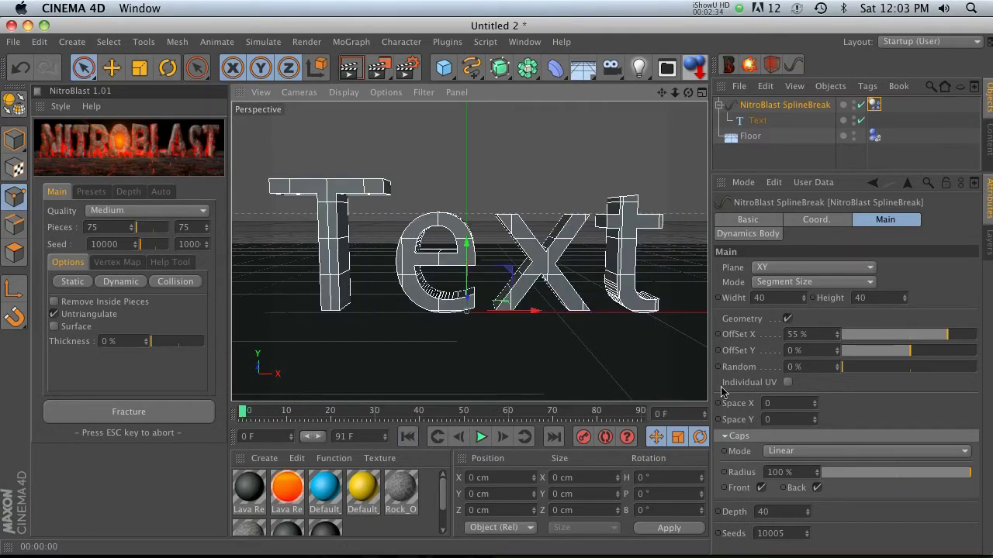
- Place the NitroBlast SplineBreak inside a new MoGraph Fracture object and set its mode to Explode Segments & Connect
alt+drag(546, 283, 377, 232)
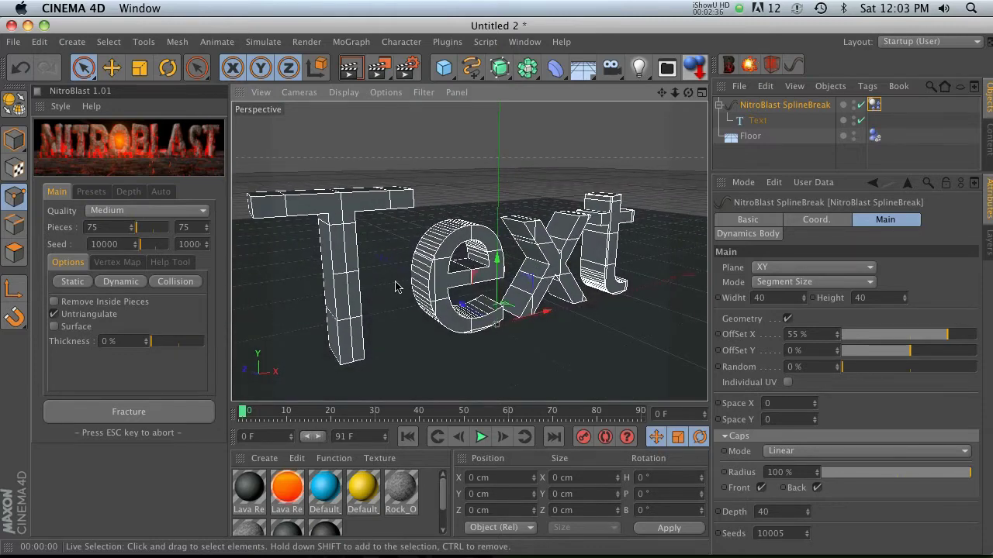
scroll(396, 287, down, 3)
mouse_move(418, 281)
alt+mouse_down()
mouse_move(411, 263)
mouse_move(408, 273)
alt+mouse_up()
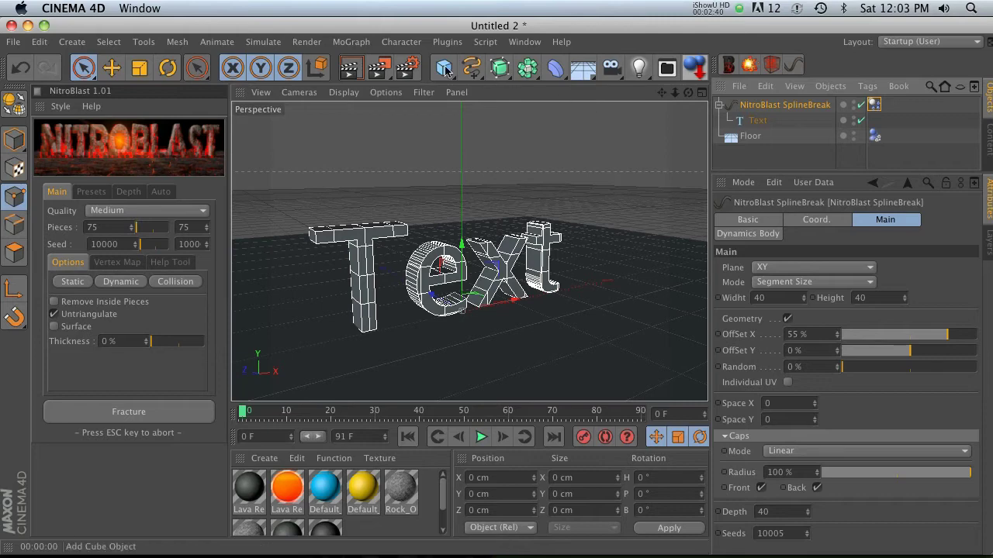
click(351, 42)
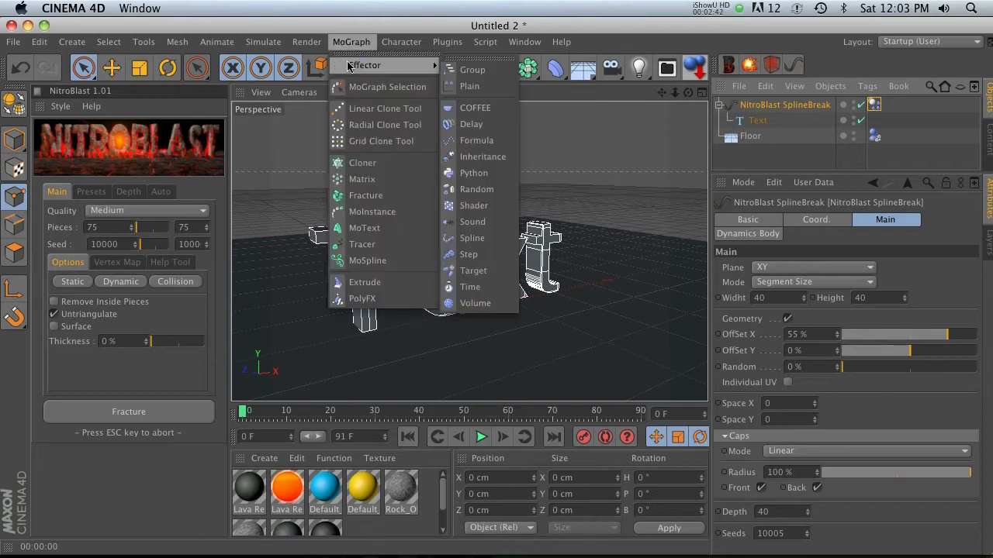
alt+click(372, 195)
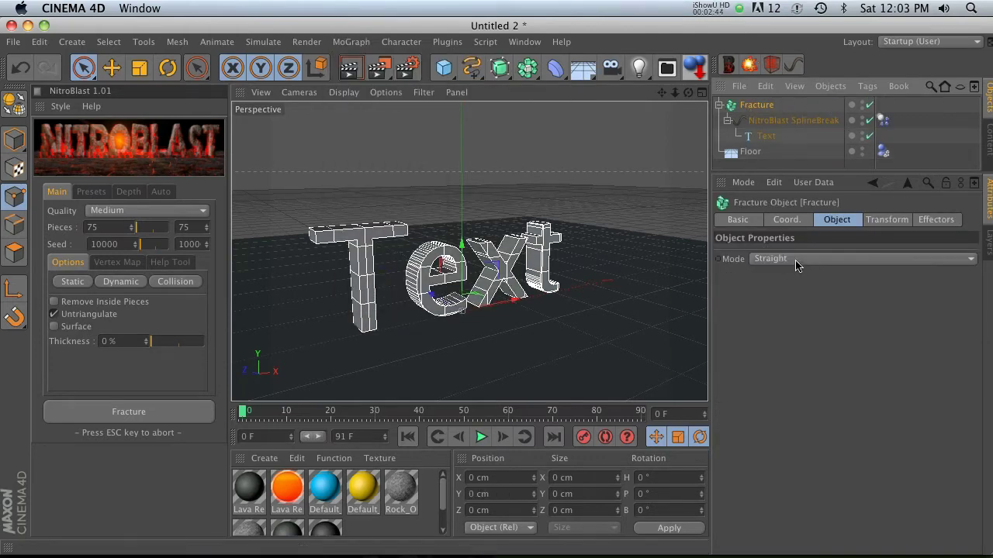
click(772, 261)
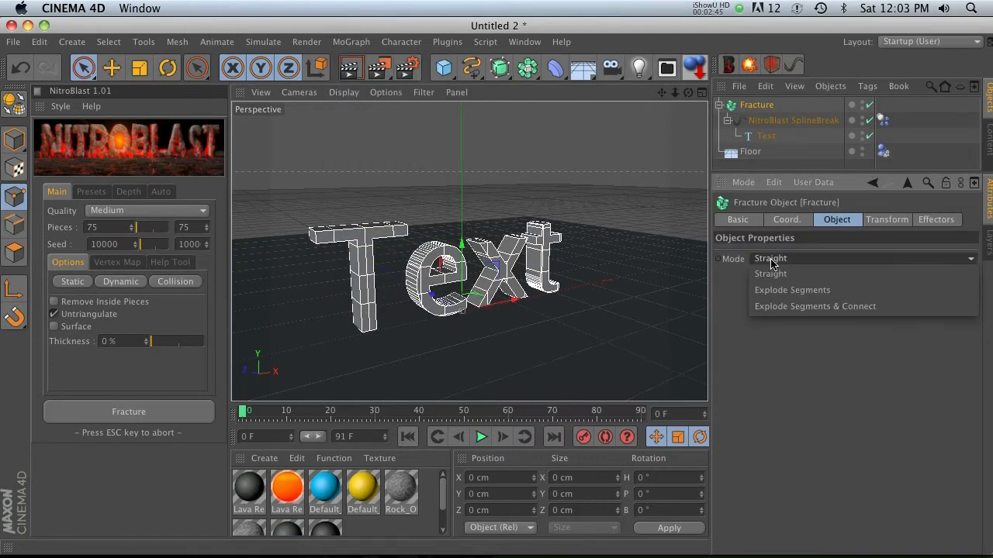
click(790, 308)
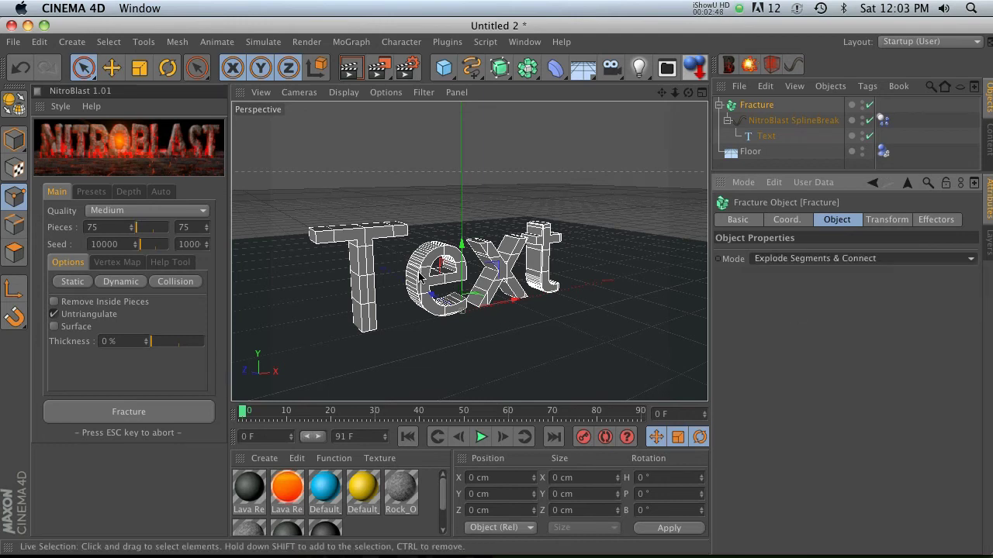
- Add a MoGraph Random effector as the parent of the Fracture object
click(350, 42)
mouse_move(380, 65)
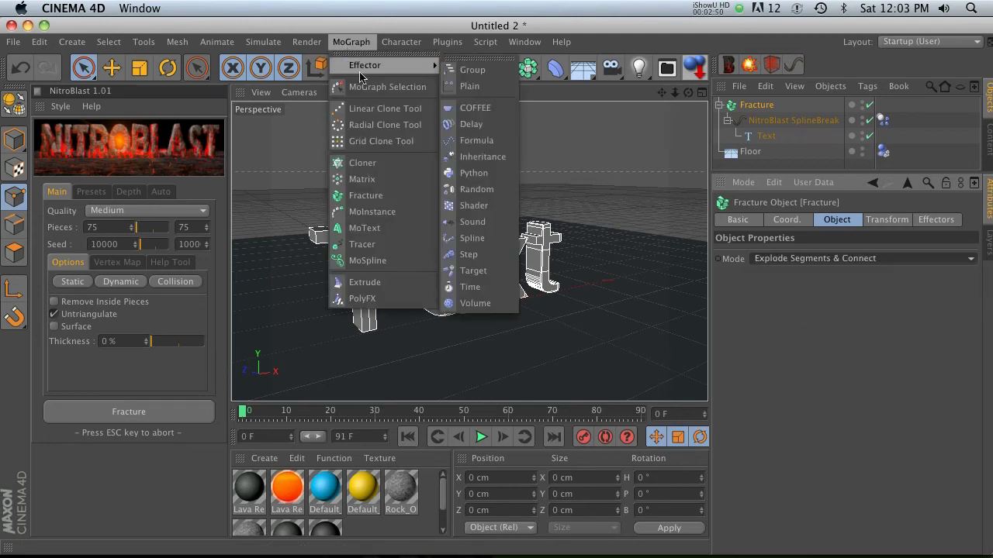
click(476, 190)
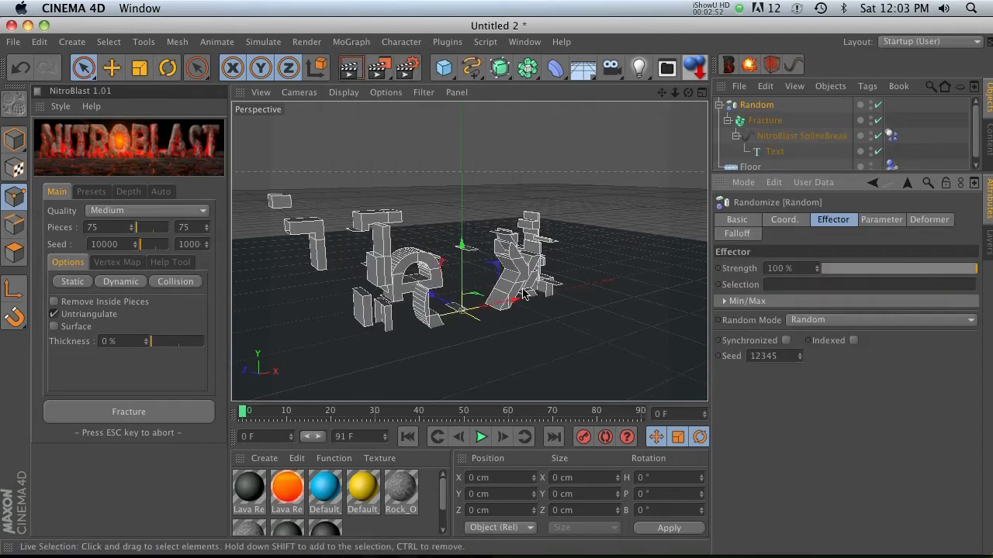
- Increase the Random effector's X position offset to scatter the text pieces farther apart
click(840, 225)
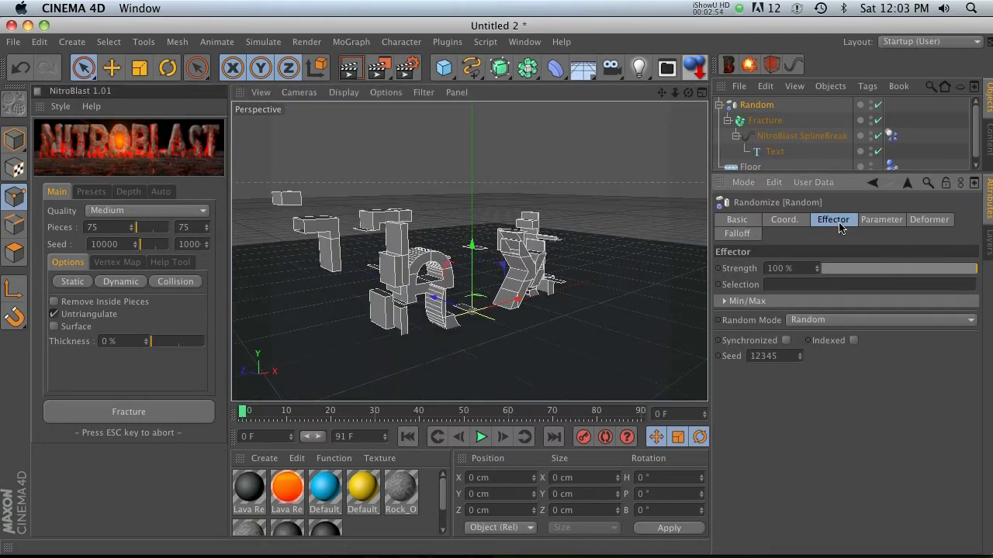
click(789, 221)
click(863, 222)
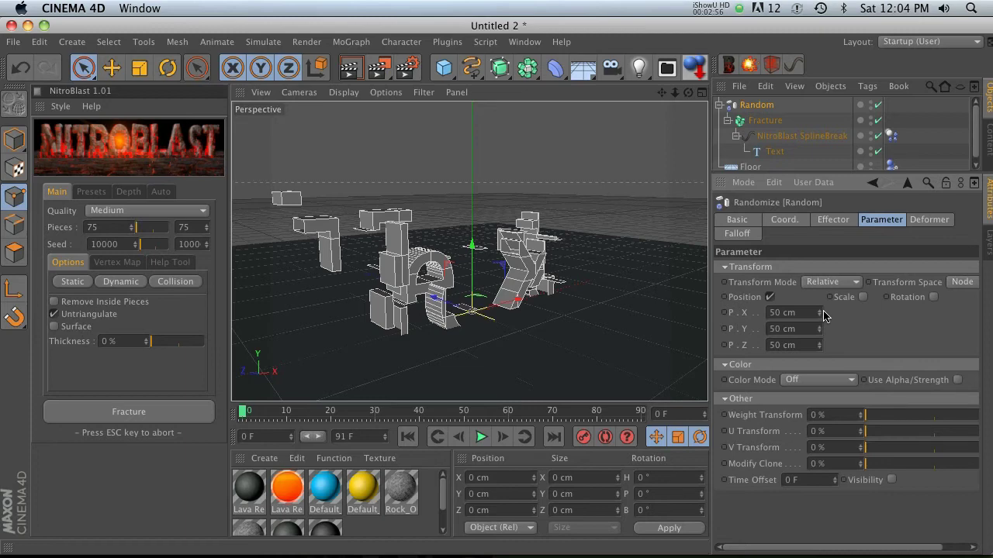
mouse_move(820, 314)
mouse_down()
mouse_move(820, 342)
mouse_move(829, 329)
mouse_up()
- Reduce the Random effector's strength to 0 % and return to a front view of the text
click(833, 219)
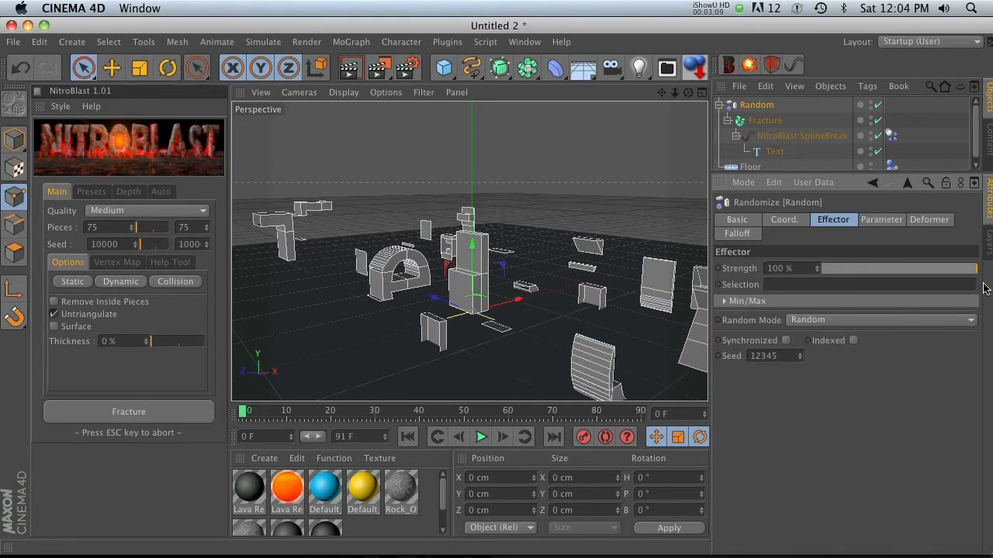
drag(974, 269, 813, 284)
alt+drag(434, 282, 575, 318)
drag(662, 92, 642, 76)
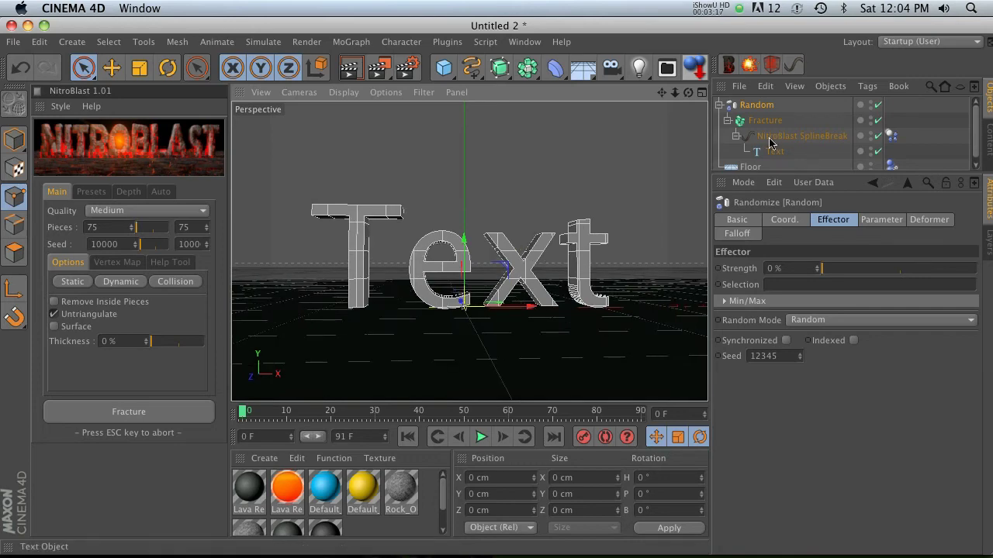
- Collapse the Random effector's hierarchy in the object list and deselect all objects
click(780, 137)
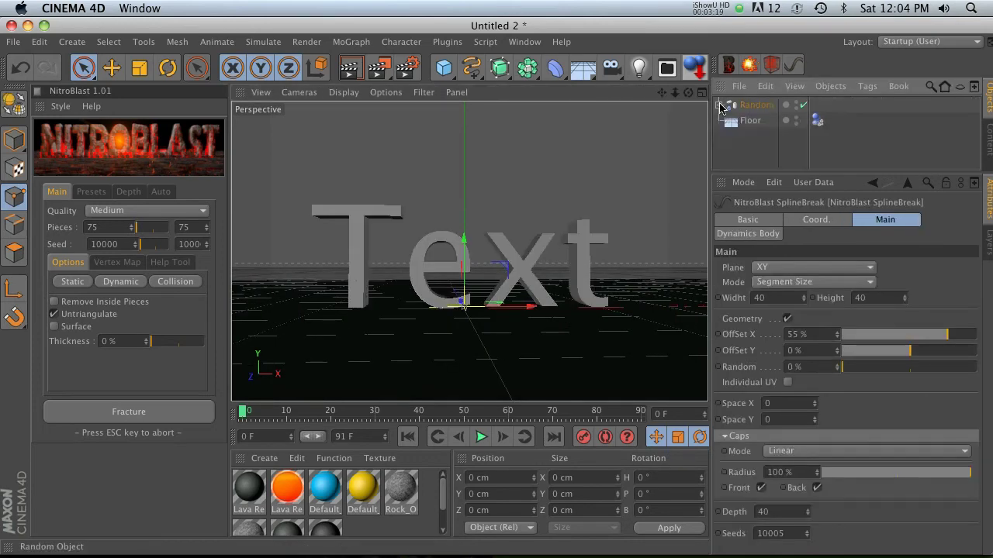
click(719, 104)
click(752, 141)
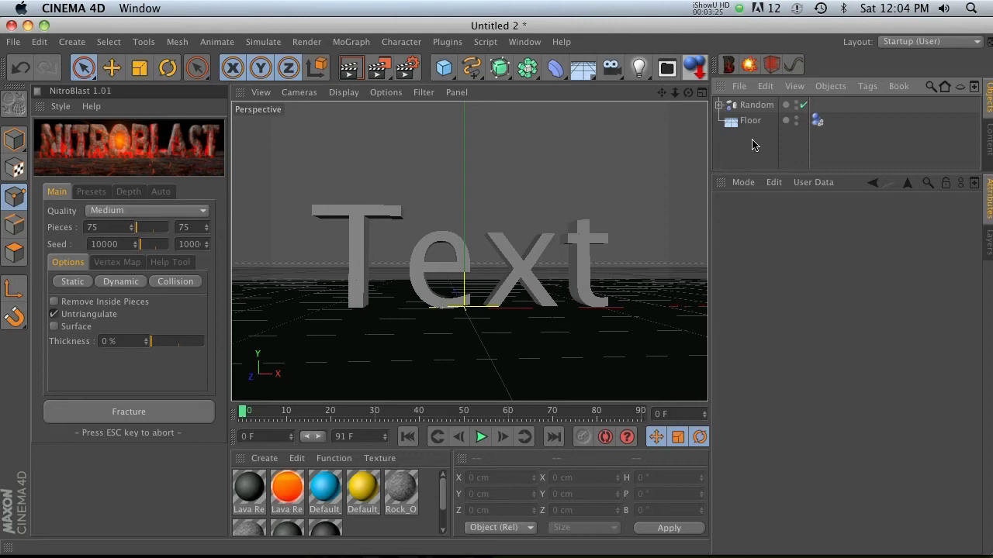